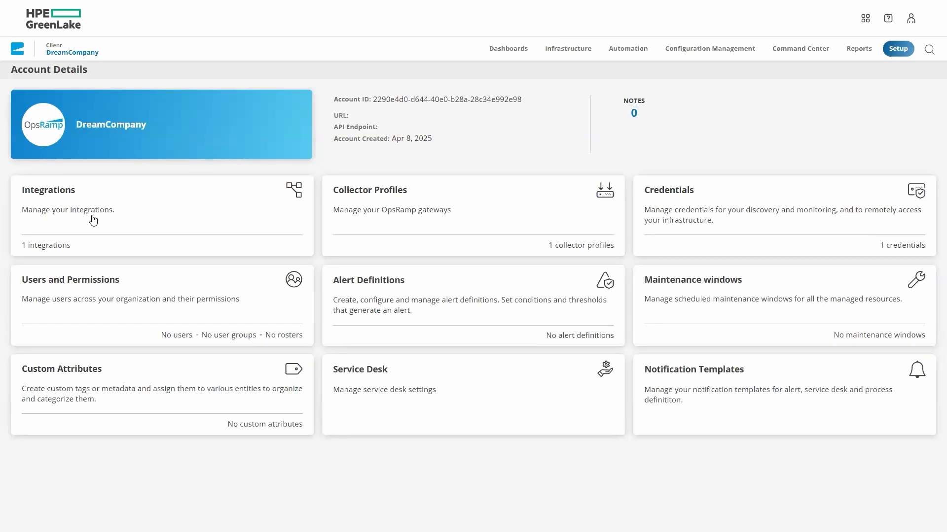
- Start adding the Redfish - Server integration, version 9.0.0, from the Compute category of available integrations
click(92, 220)
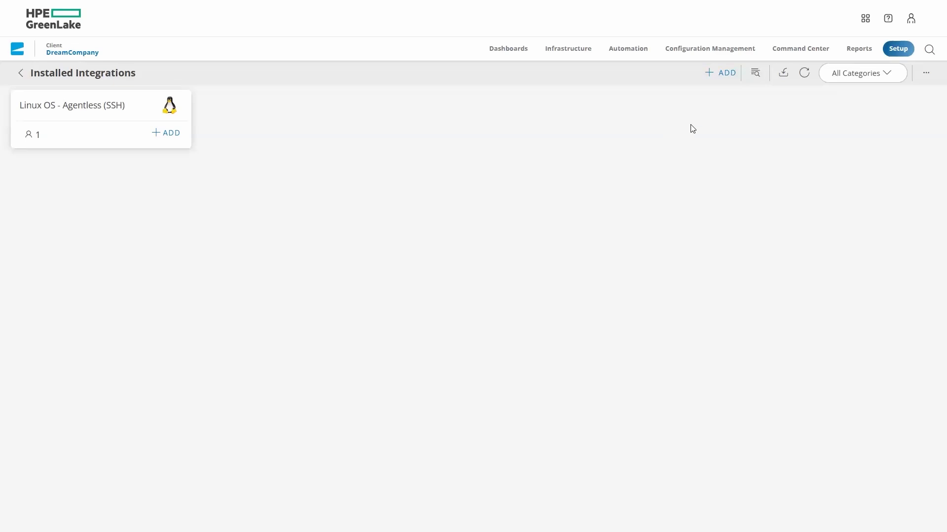
click(725, 75)
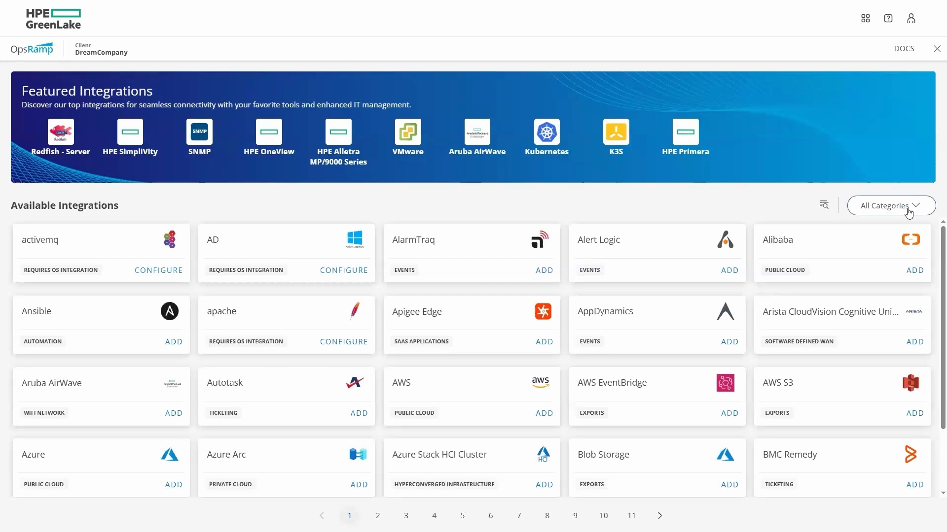
click(913, 213)
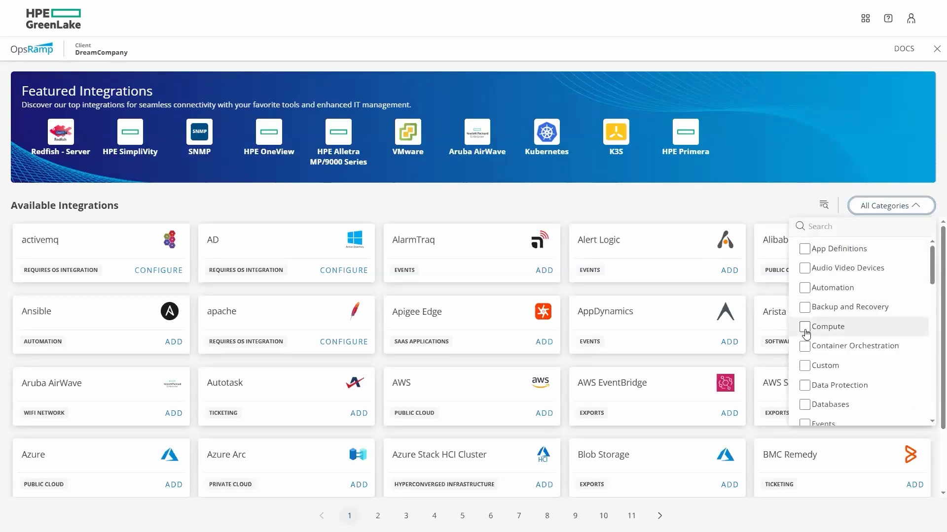
click(805, 330)
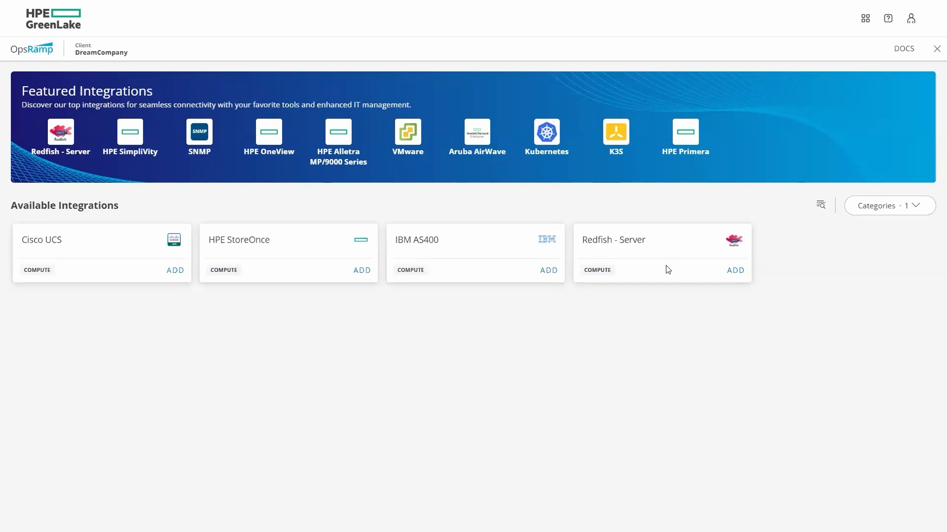
click(737, 272)
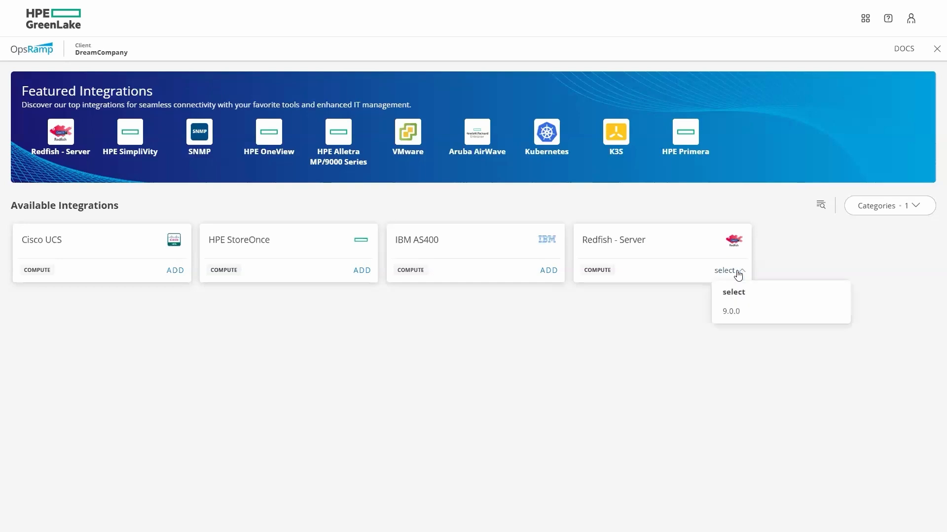
click(728, 313)
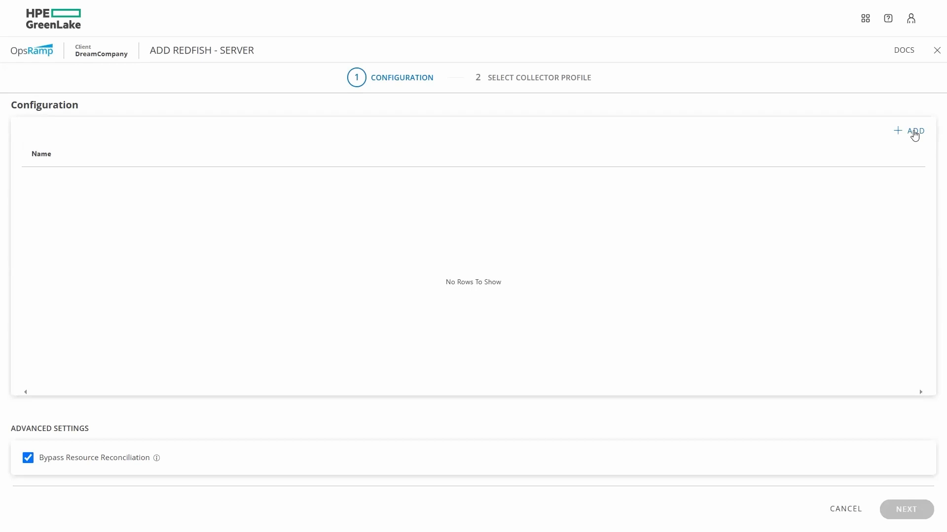
- Start a new configuration named "HPE Compute Hardware Integration" with the IP address 16.31.87.100
click(914, 132)
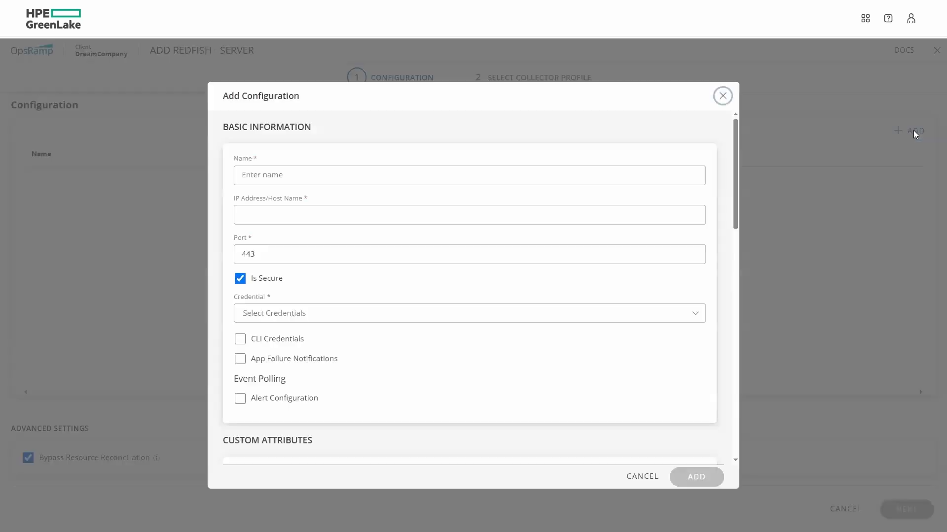
click(245, 174)
text(HPE Compute Hardware Integration)
click(256, 214)
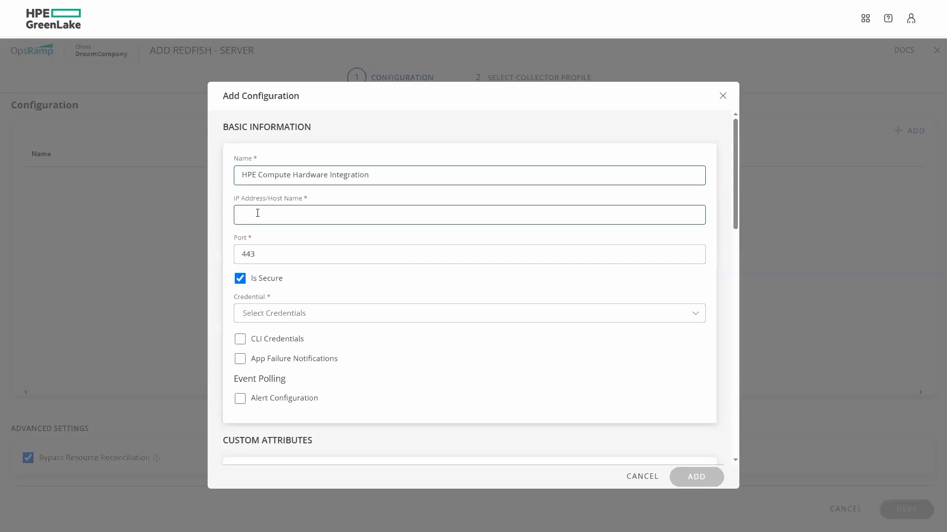
click(256, 214)
click(308, 241)
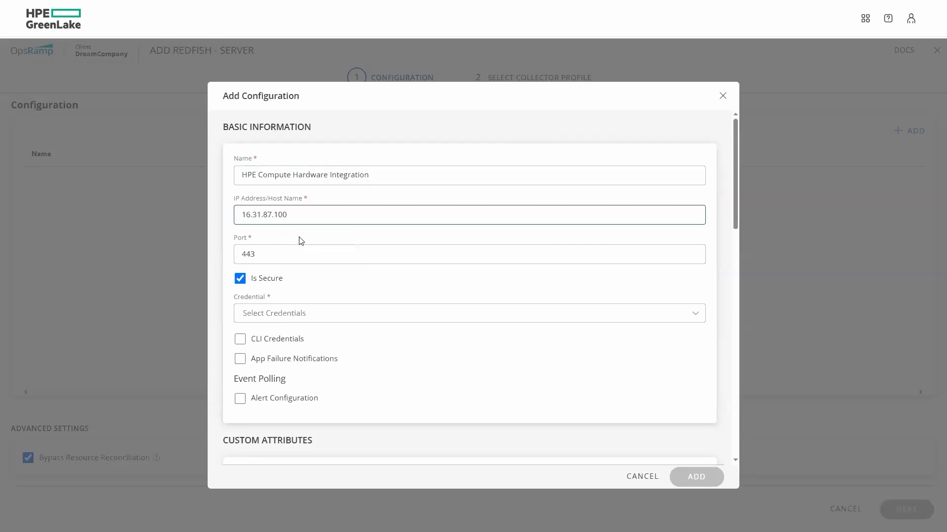
click(279, 250)
- Start a new credential named "HPE-ProLiant-Server-ILO" with the description "Credentials for HPE ProLiant Server ILO"
click(465, 319)
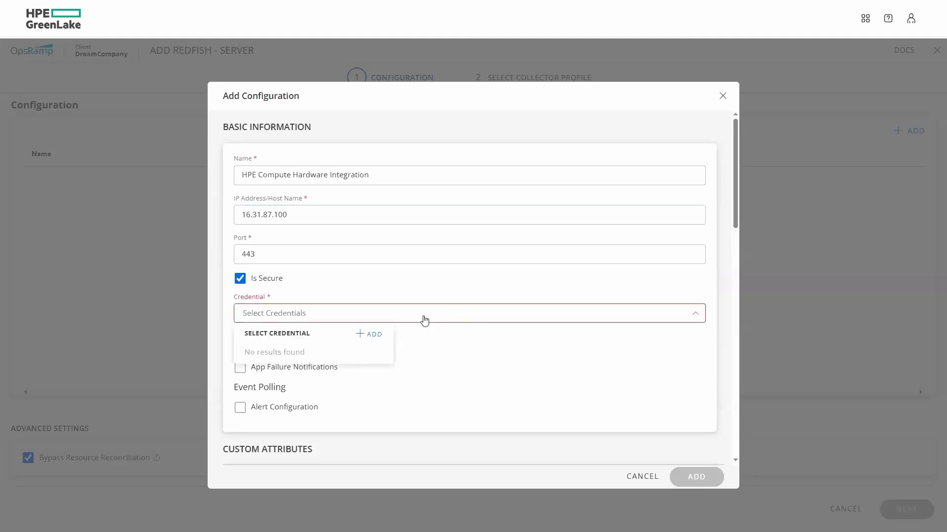
click(375, 337)
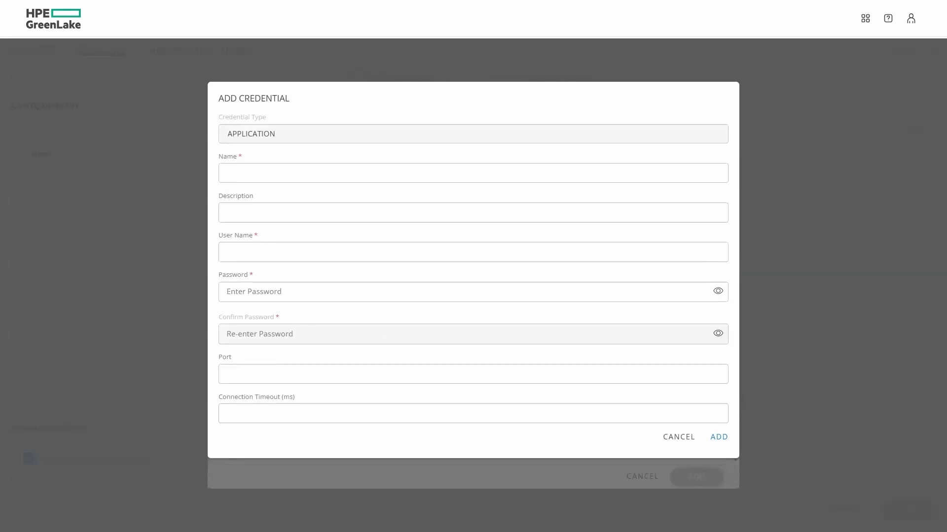
click(235, 169)
text(HPE-ProLiant-Server-ILO)
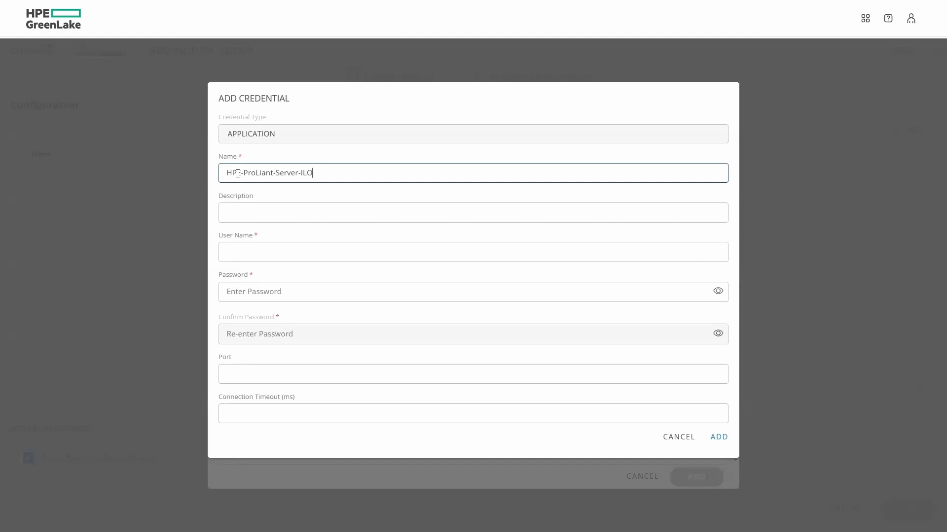
key(alt+Tab)
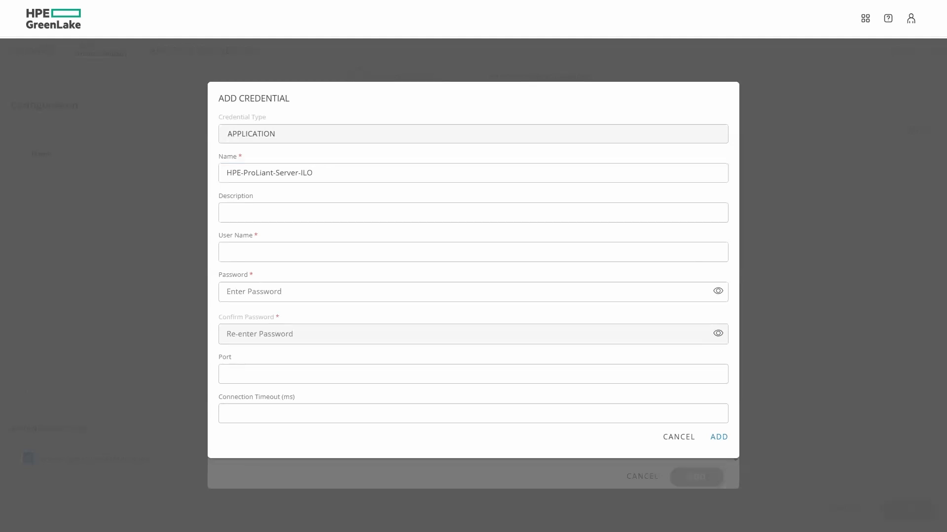
key(ctrl+v)
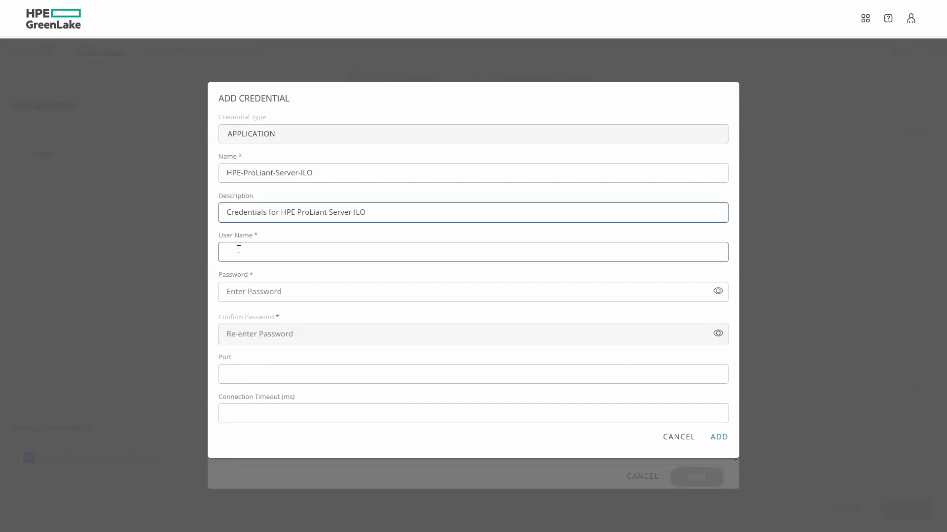
- Set the credential's user name to redfishserver, enter and confirm the account password, and save the credential
click(239, 248)
key(ctrl+v)
click(228, 290)
key(ctrl+v)
click(232, 334)
key(ctrl+v)
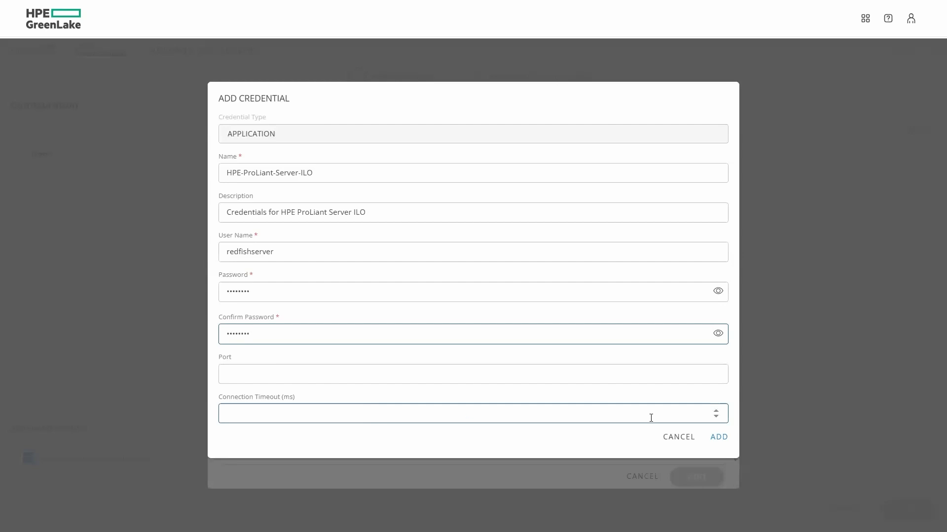
click(720, 441)
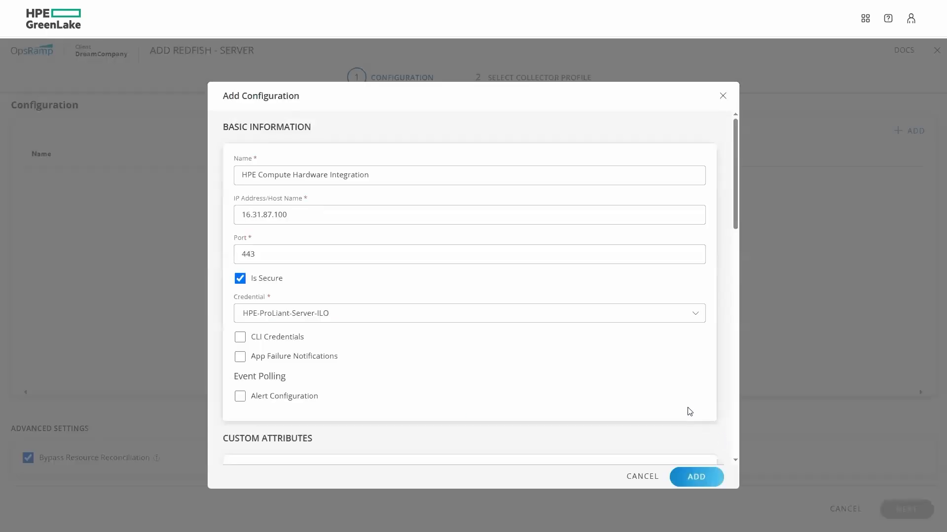
- Enable App Failure Notifications, Alert Configuration and Alert On Root Resource for the configuration
scroll(446, 347, down, 3)
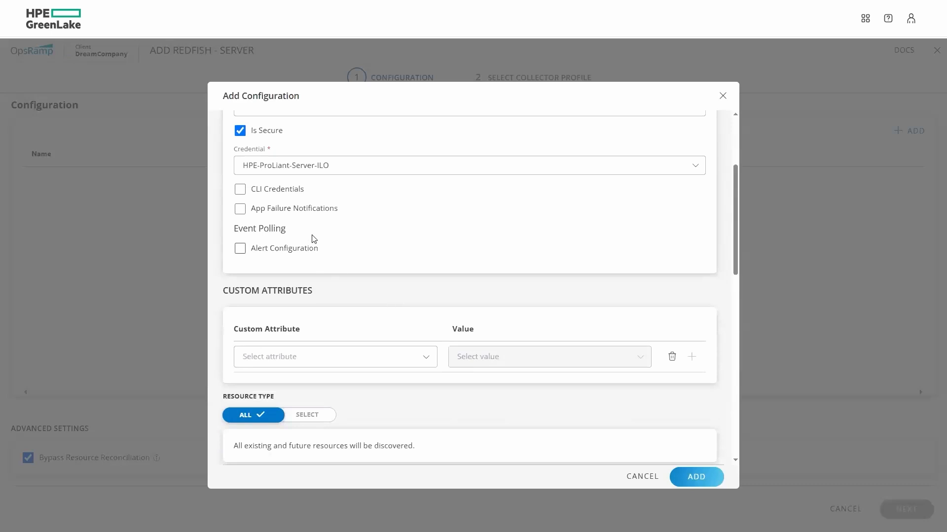
click(240, 211)
click(239, 250)
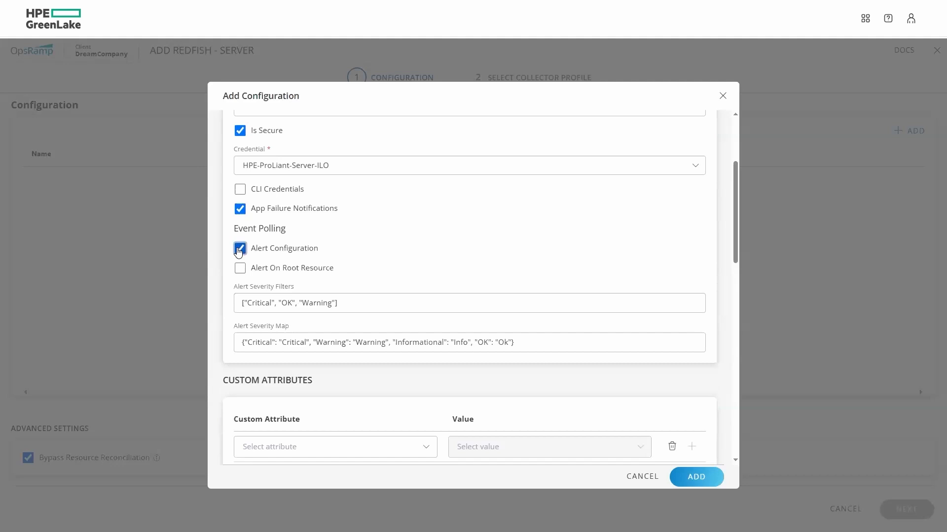
click(240, 270)
click(241, 270)
- Set the discovery schedule to daily and add the configuration to the integration
scroll(301, 292, down, 3)
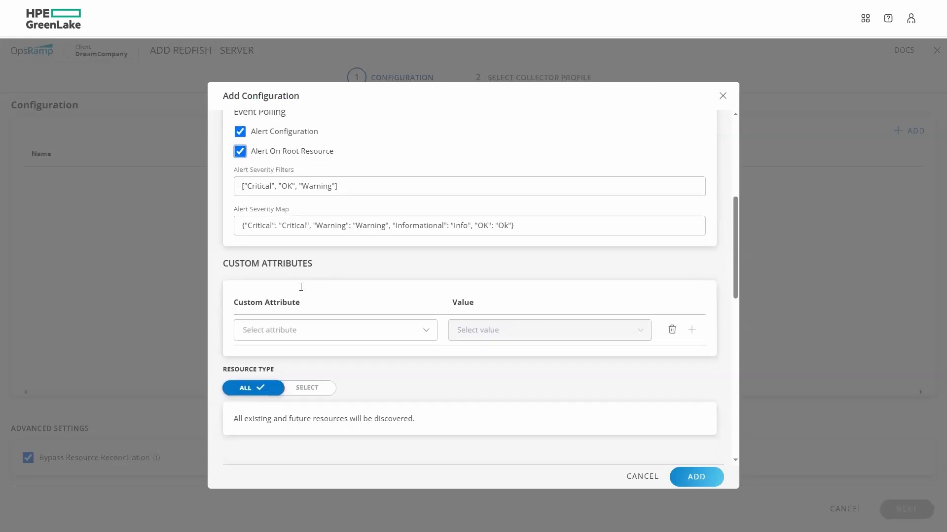
scroll(306, 293, down, 2)
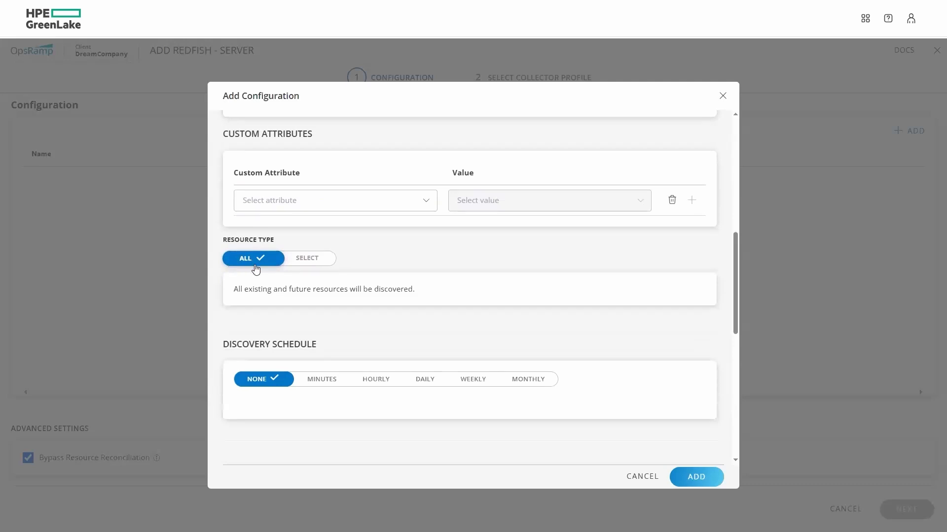
scroll(253, 269, down, 2)
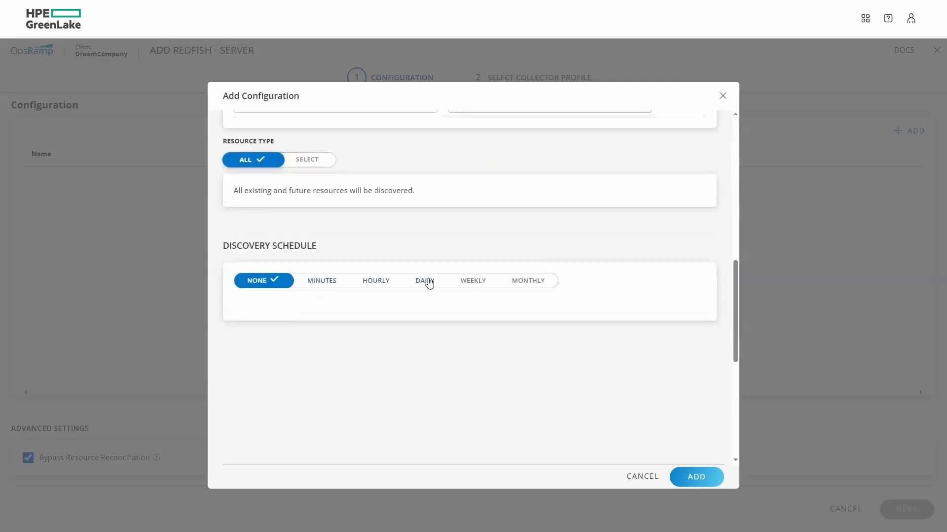
click(426, 281)
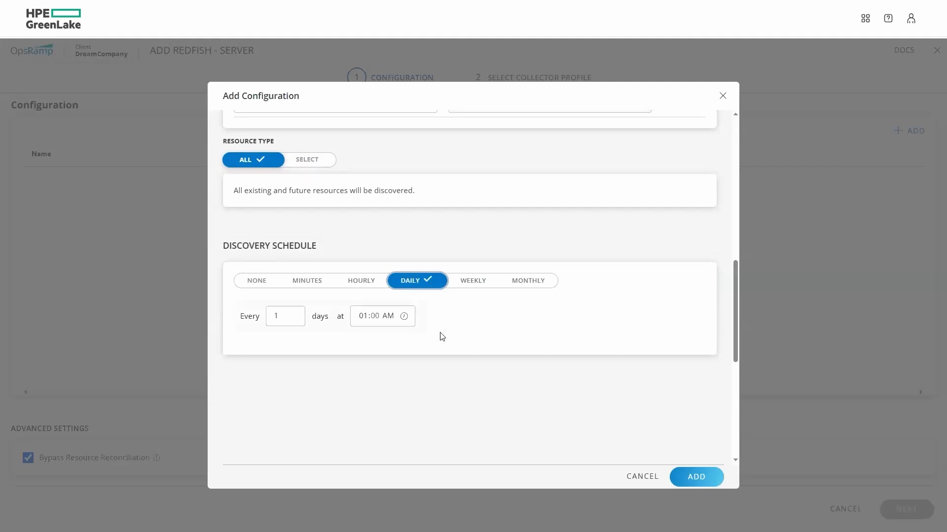
click(692, 477)
- Assign the connected DreamCompany gateway as the collector profile and finish installing the integration
click(896, 513)
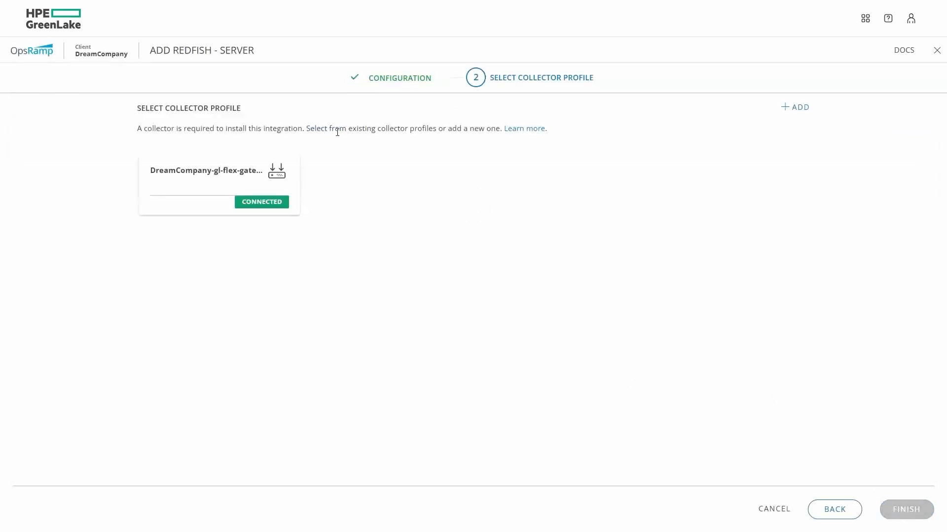
click(198, 175)
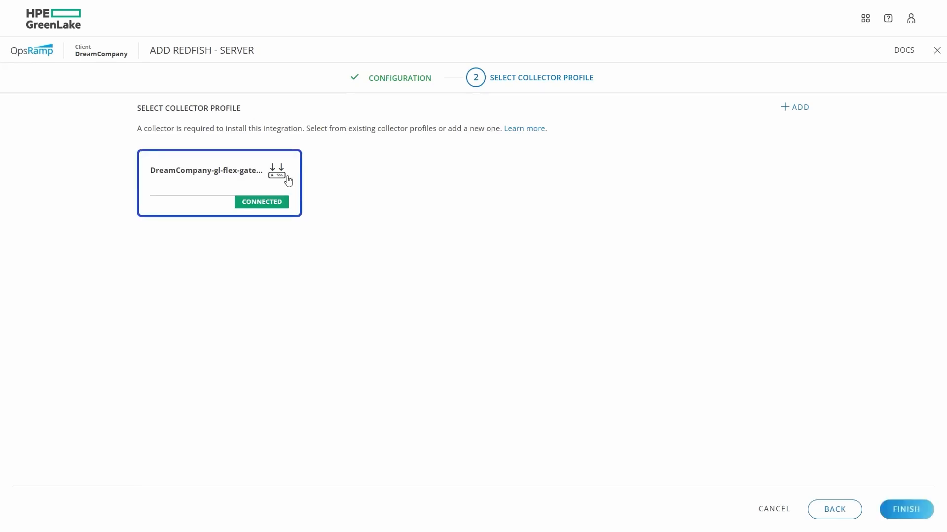
click(905, 513)
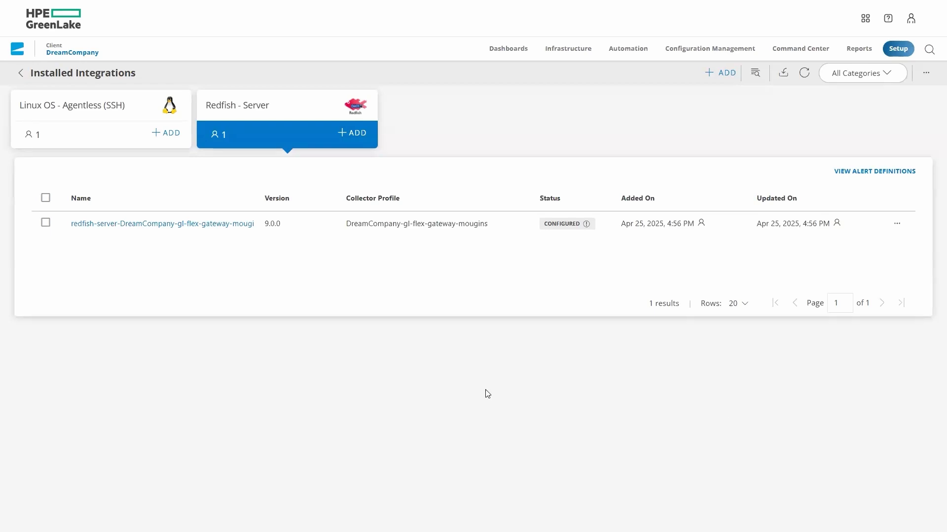
- Open the infrastructure search and show the Redfish - Server resources in the Compute category
mouse_move(566, 51)
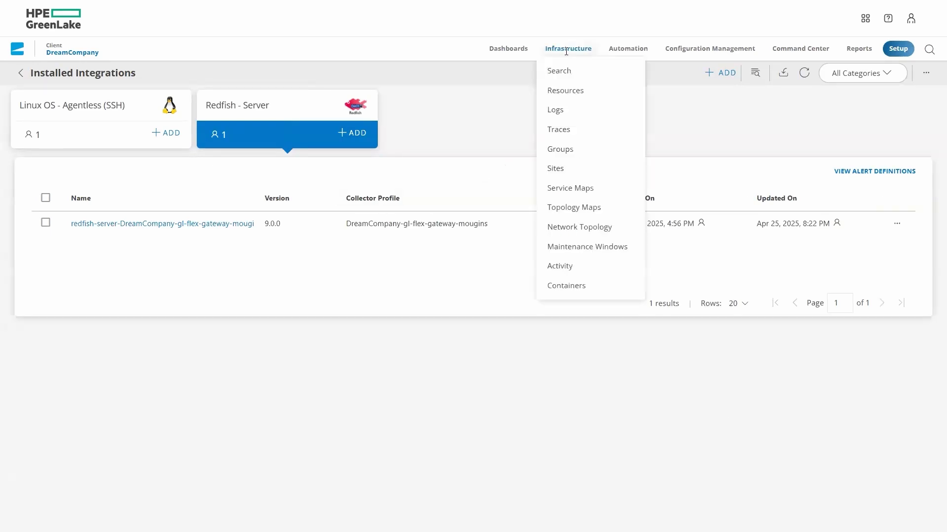
click(562, 70)
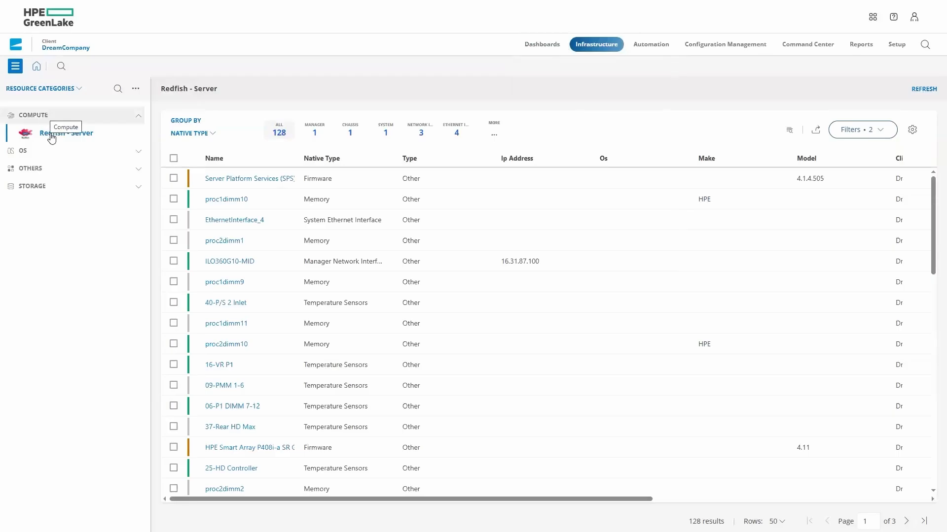
click(51, 137)
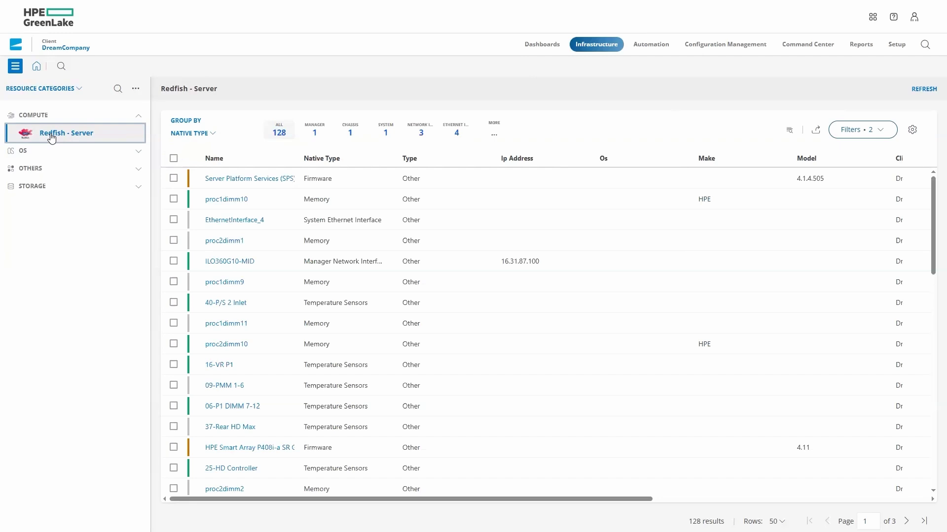
- Review the discovered resources by native type, going through Manager, Chassis, System, network interfaces and Linux
click(315, 136)
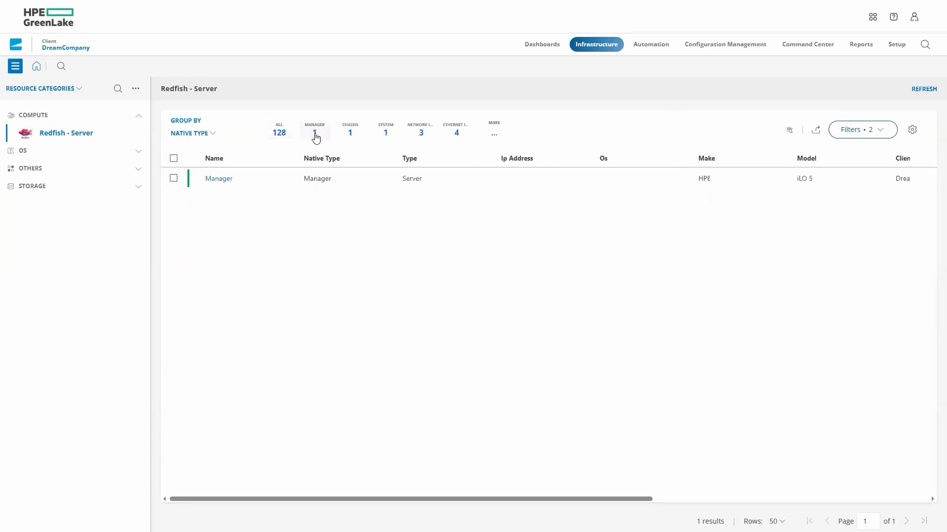
click(350, 133)
click(386, 134)
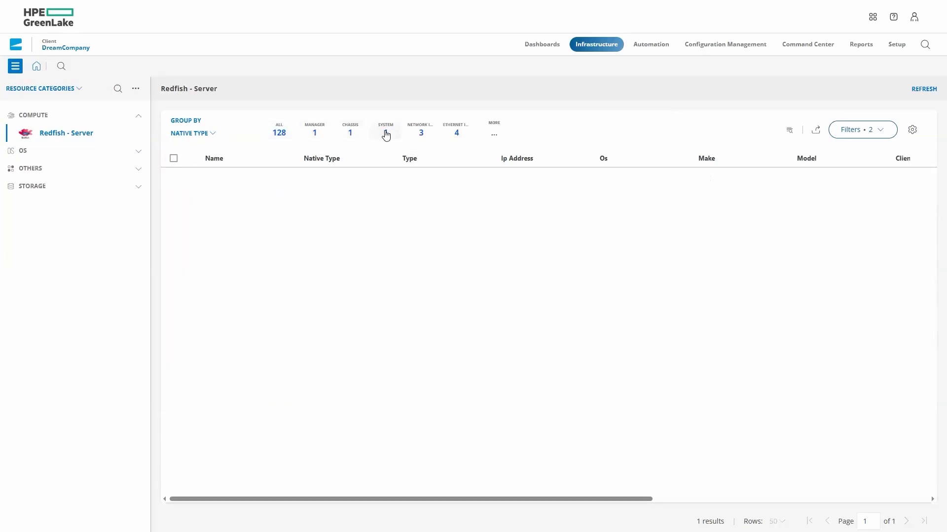
click(421, 132)
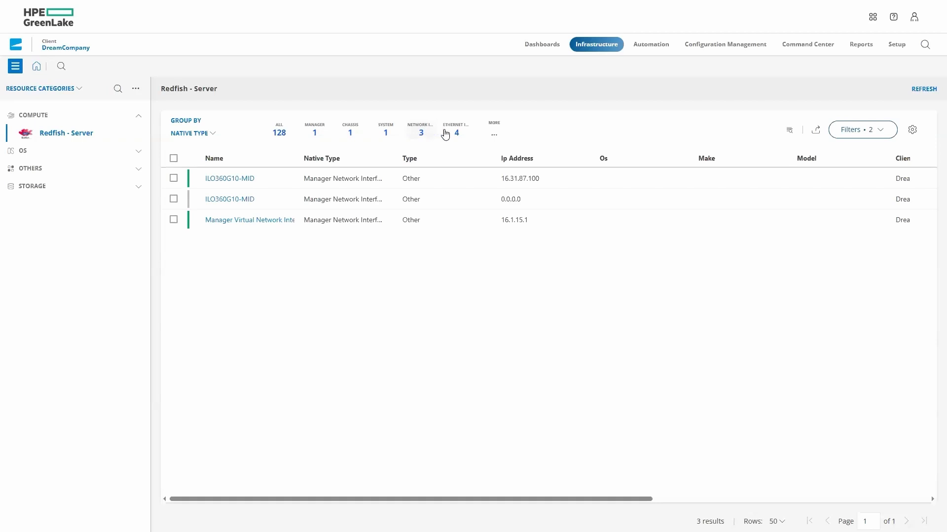
click(495, 135)
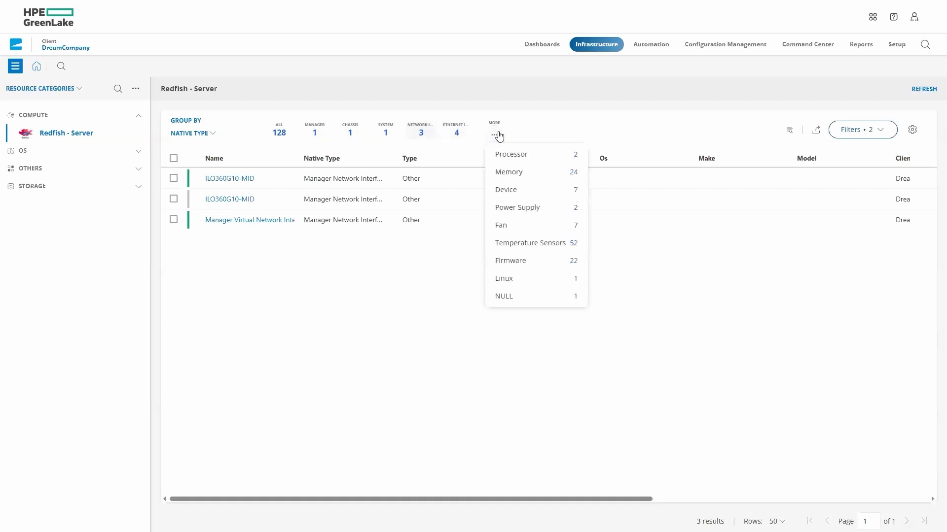
click(504, 279)
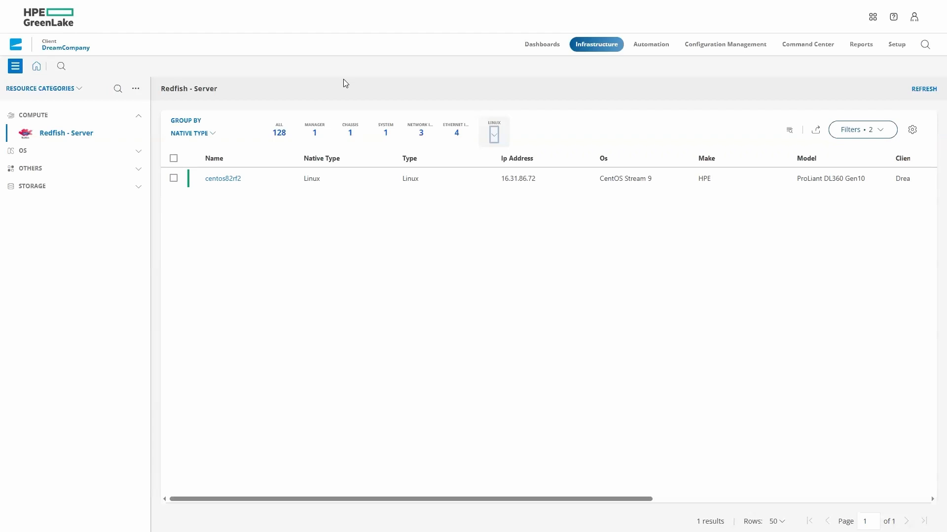
- Filter the resources to the System type and open the details of centos82rf2
click(386, 132)
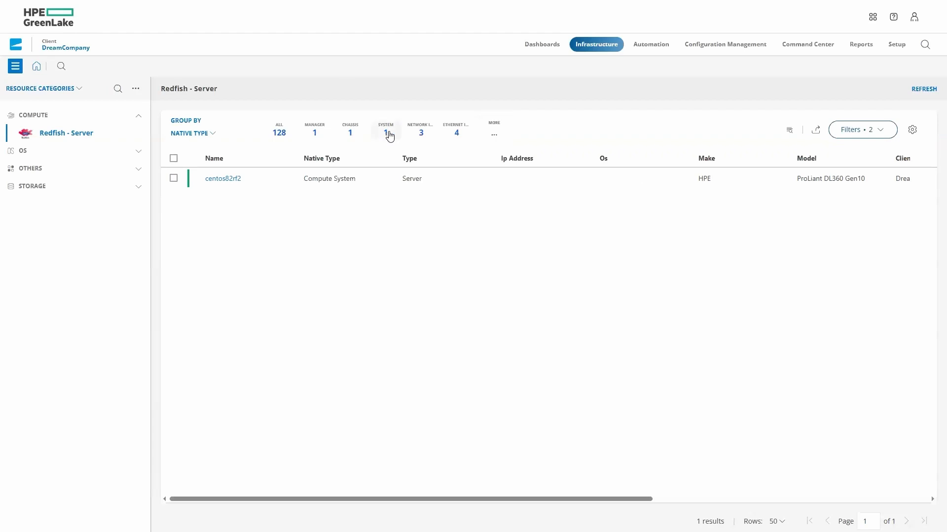
click(213, 180)
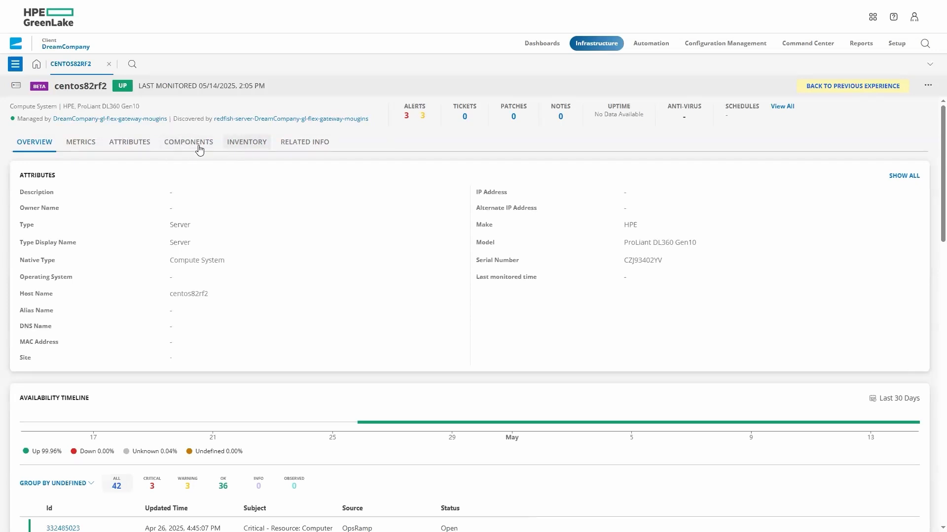
- Review all the metric graphs of centos82rf2, from the 10-minute workload to the resource availability state
click(79, 144)
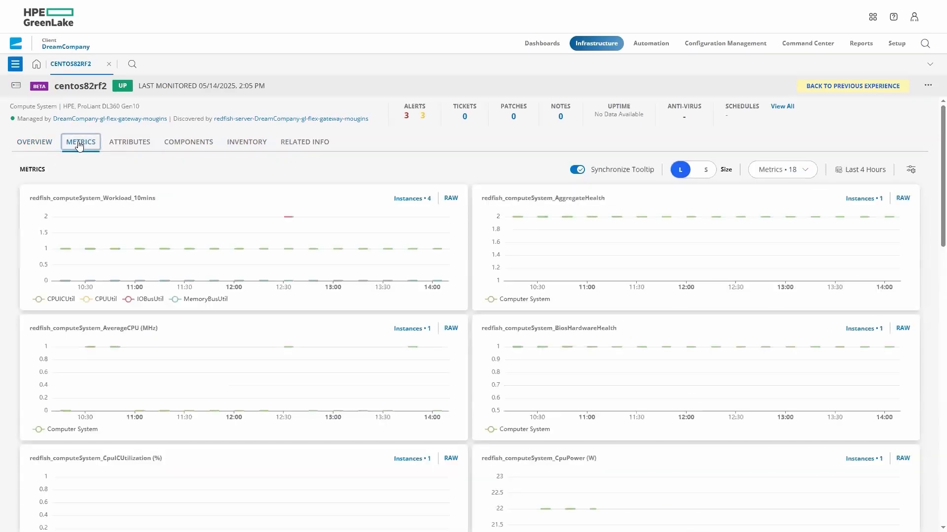
scroll(192, 209, down, 4)
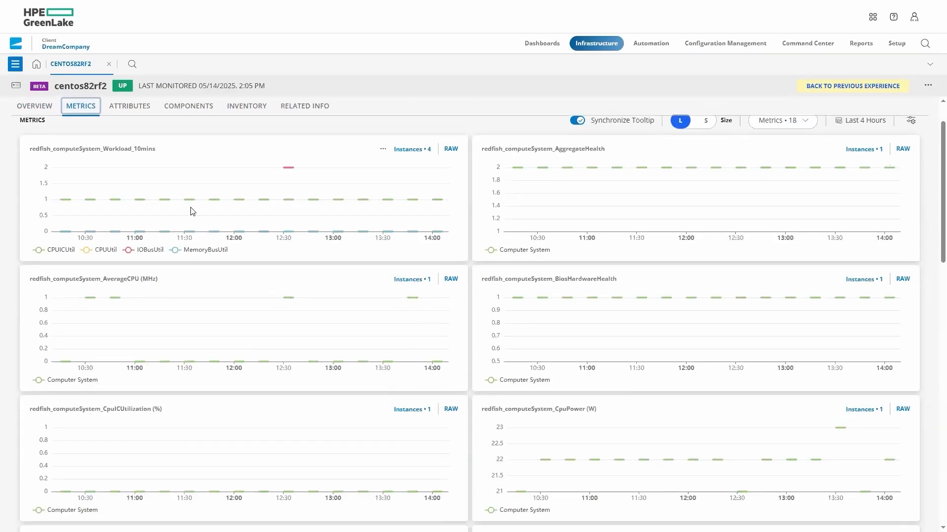
scroll(201, 257, down, 12)
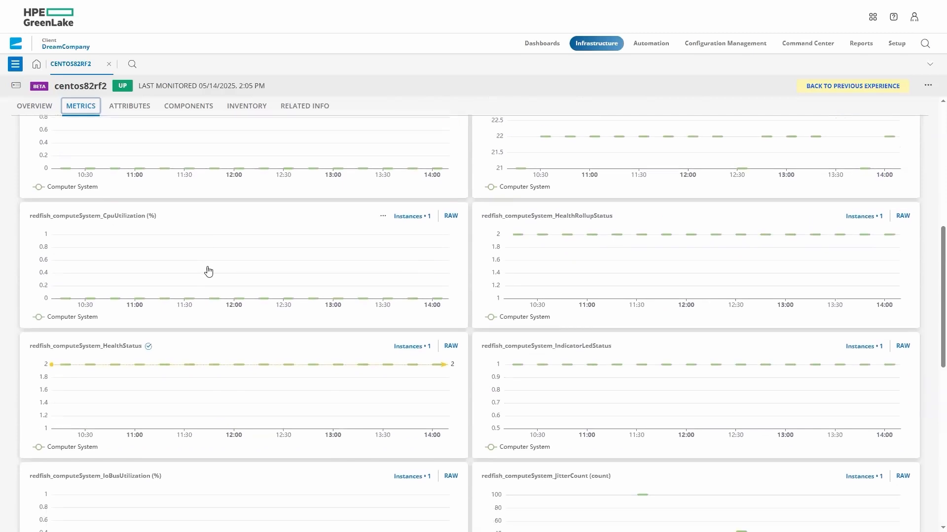
scroll(207, 270, down, 3)
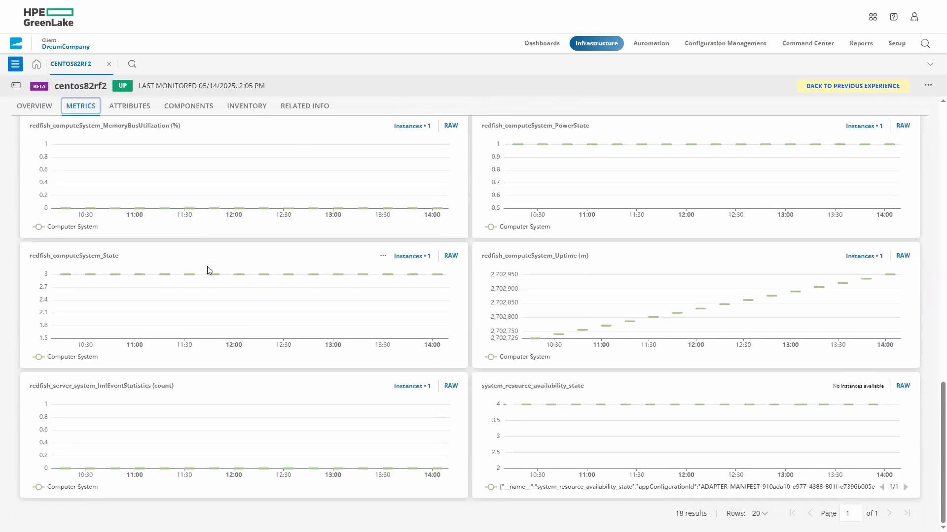
scroll(207, 270, up, 20)
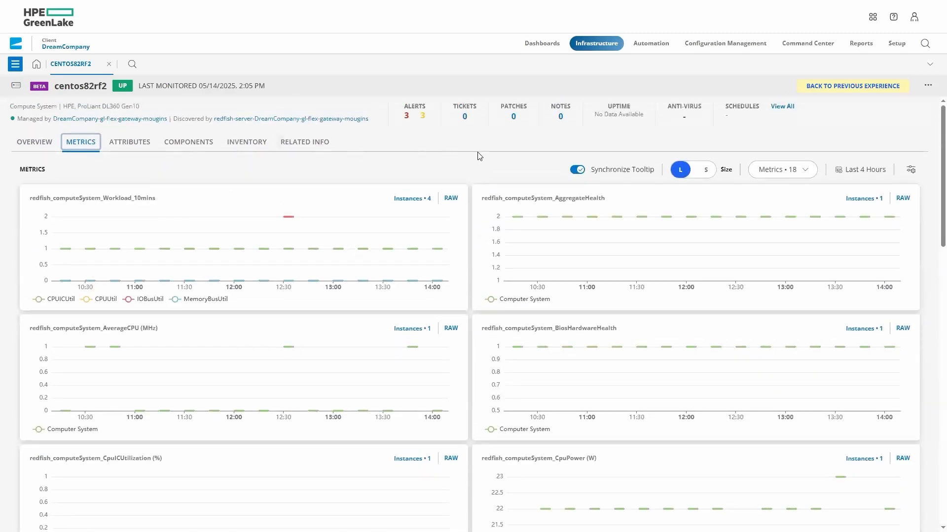
- Examine the metric configuration of centos82rf2, covering its monitored metrics and assigned templates, and close it
click(910, 177)
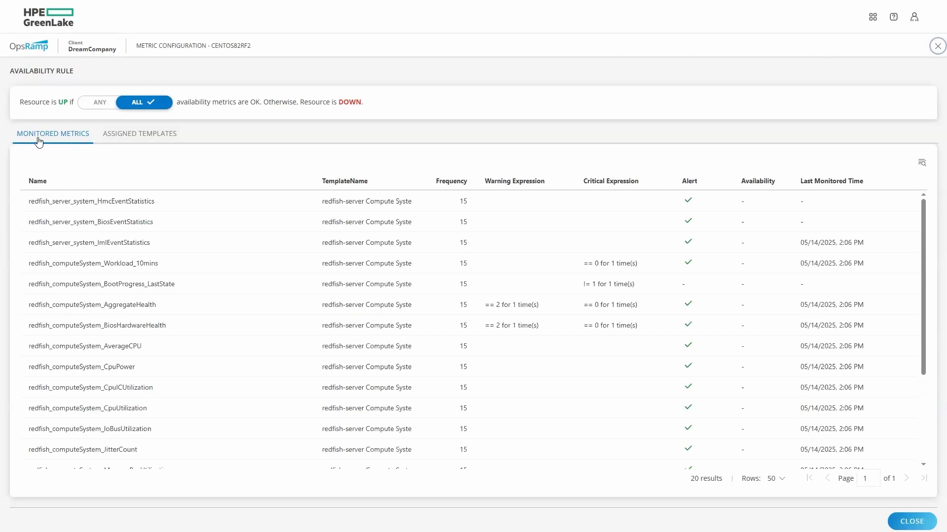
scroll(750, 232, down, 3)
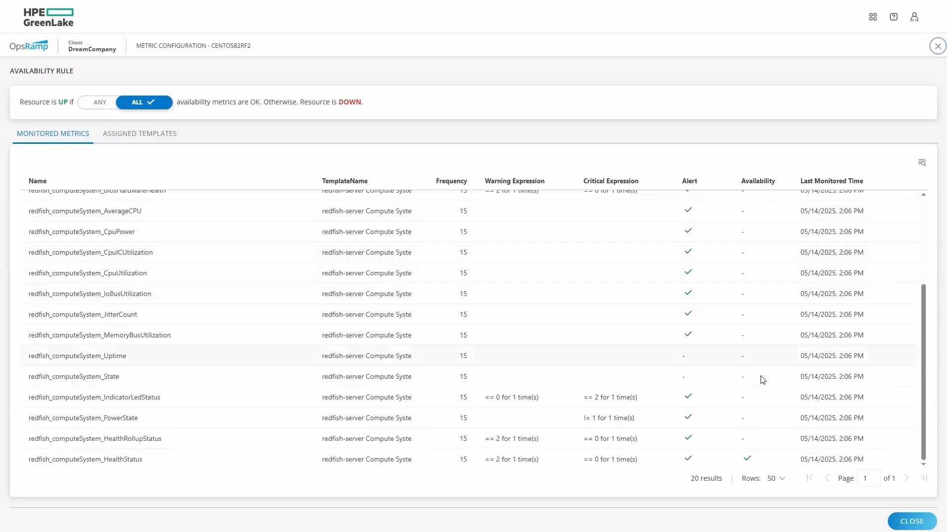
click(120, 141)
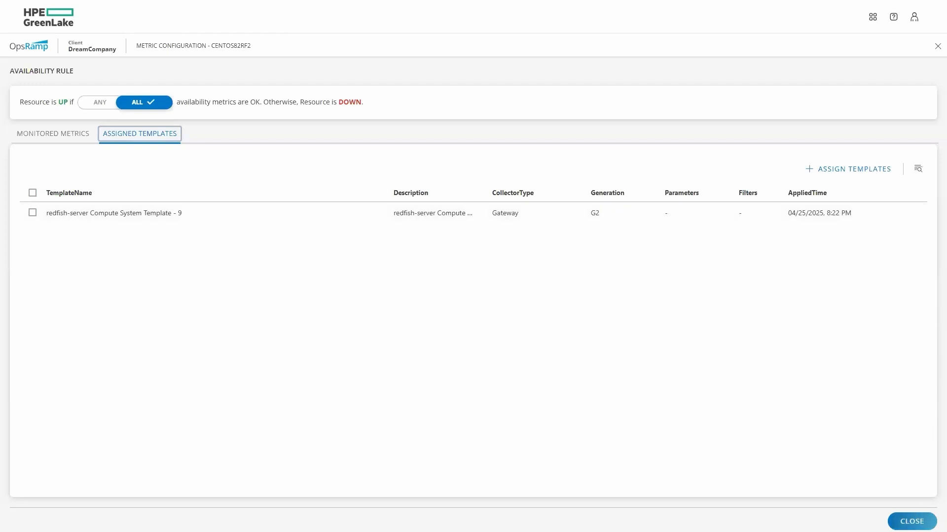
click(912, 521)
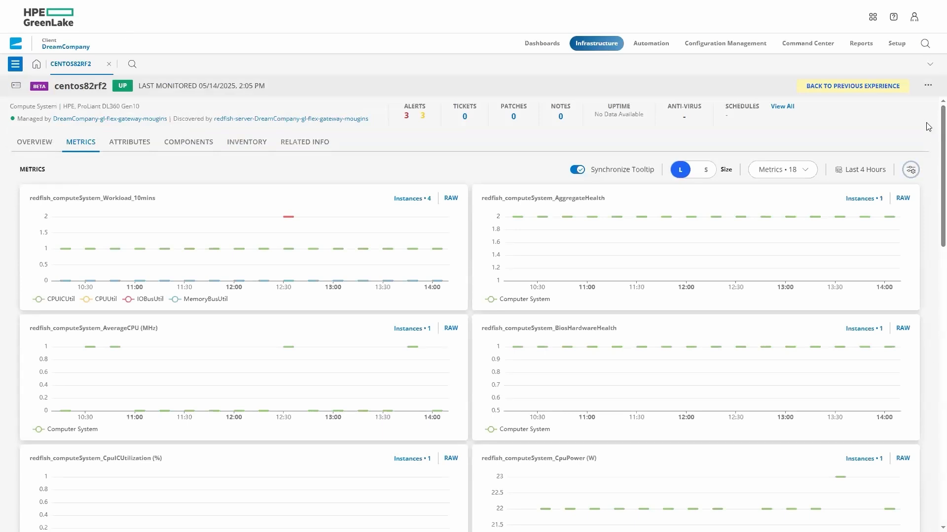
- Open the topology view of centos82rf2 and apply a depth of 2 in its view settings
click(928, 87)
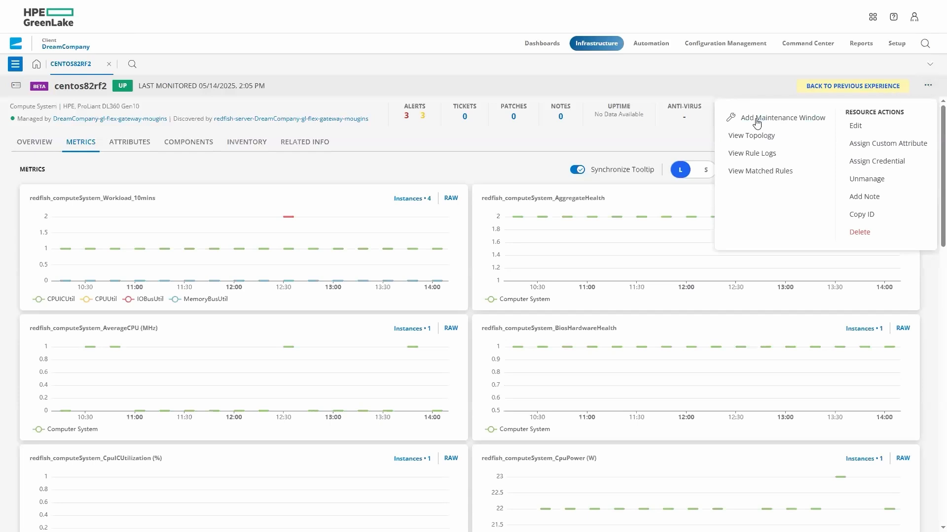
click(744, 141)
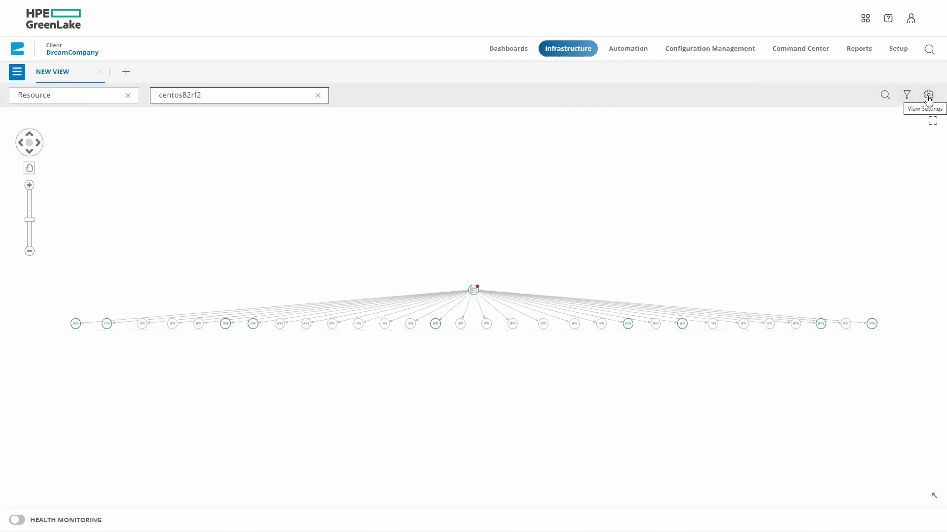
click(928, 96)
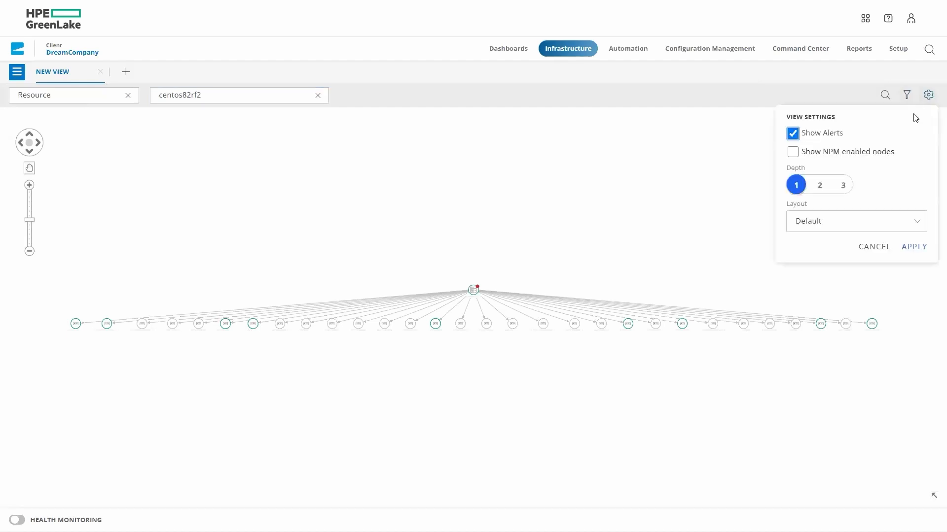
click(821, 186)
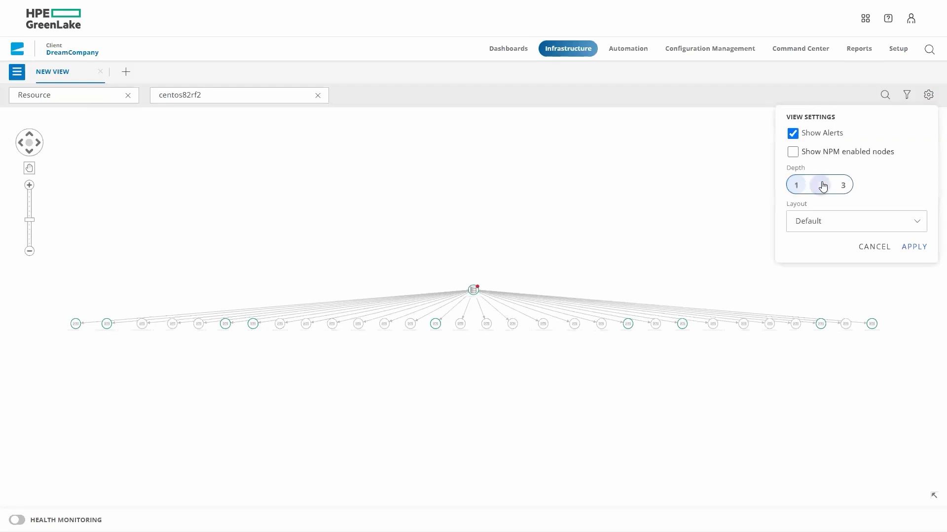
click(914, 246)
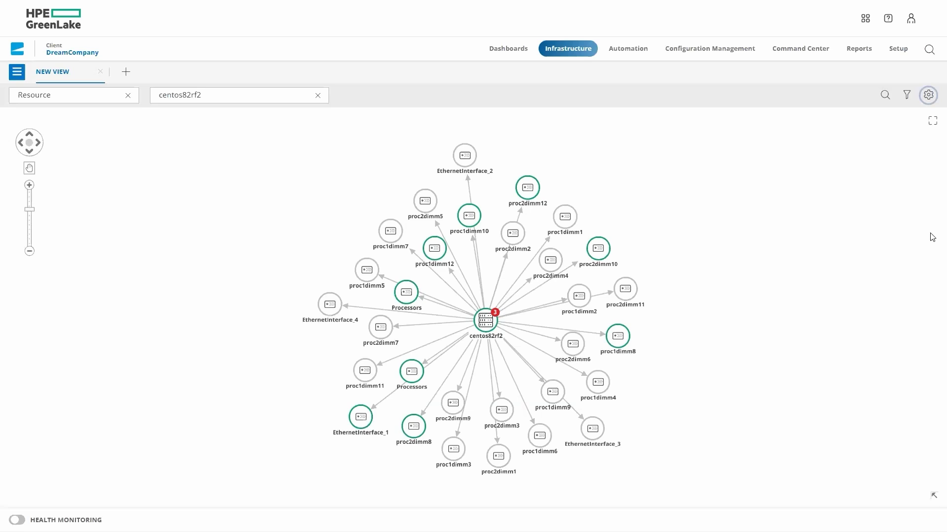
- View the device availability and inventory widgets on the Classic Dashboard and switch to the newer Dashboard
click(512, 47)
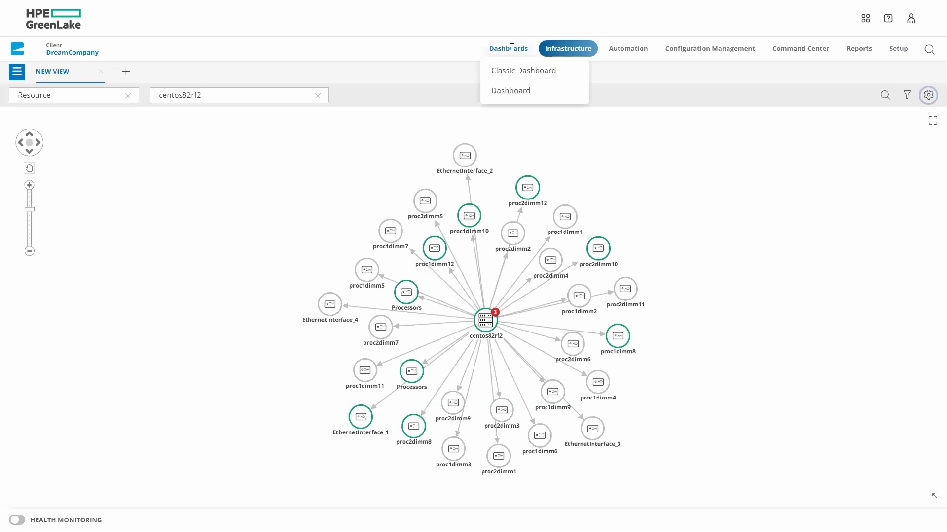
click(502, 76)
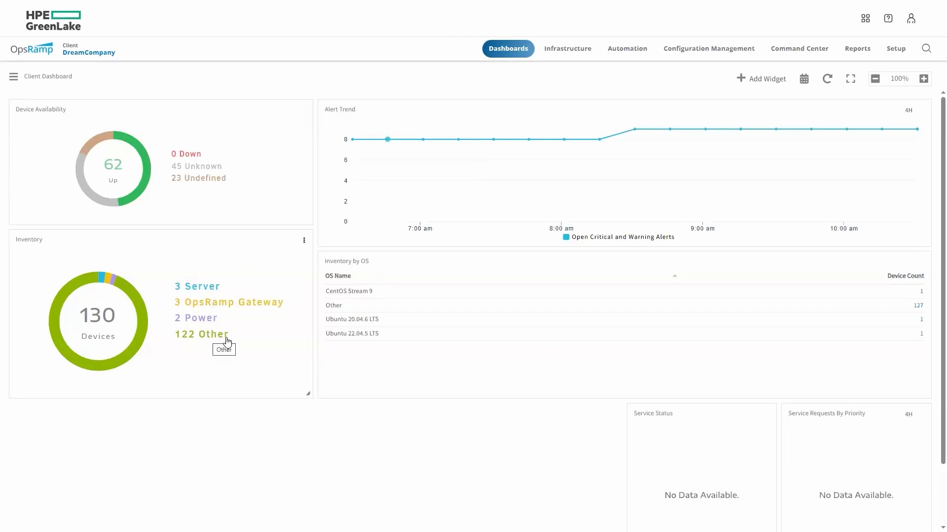
click(499, 54)
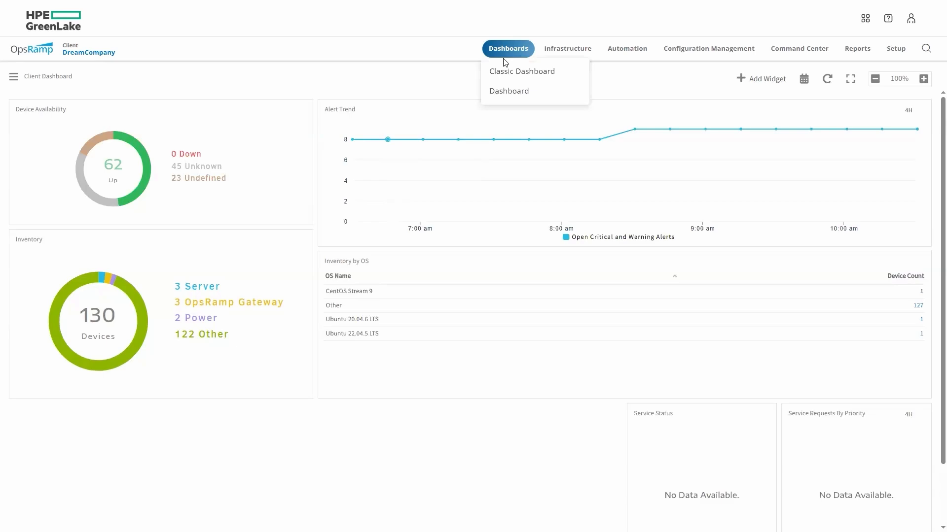
click(508, 92)
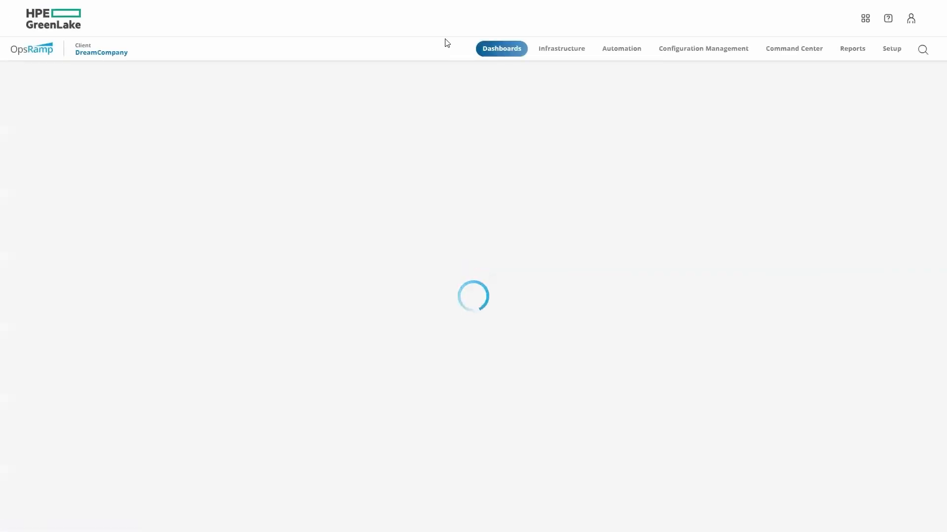